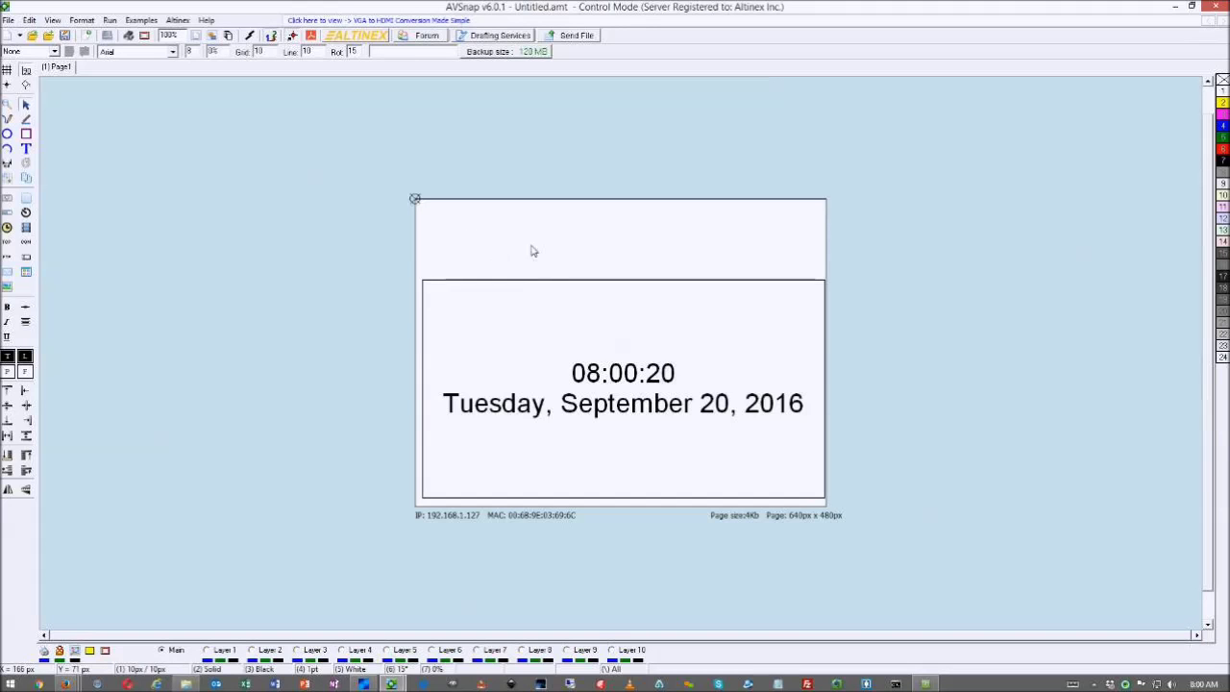
Delete the clock and date display box from the 640×480 page.
left_click(467, 308)
key("Delete")
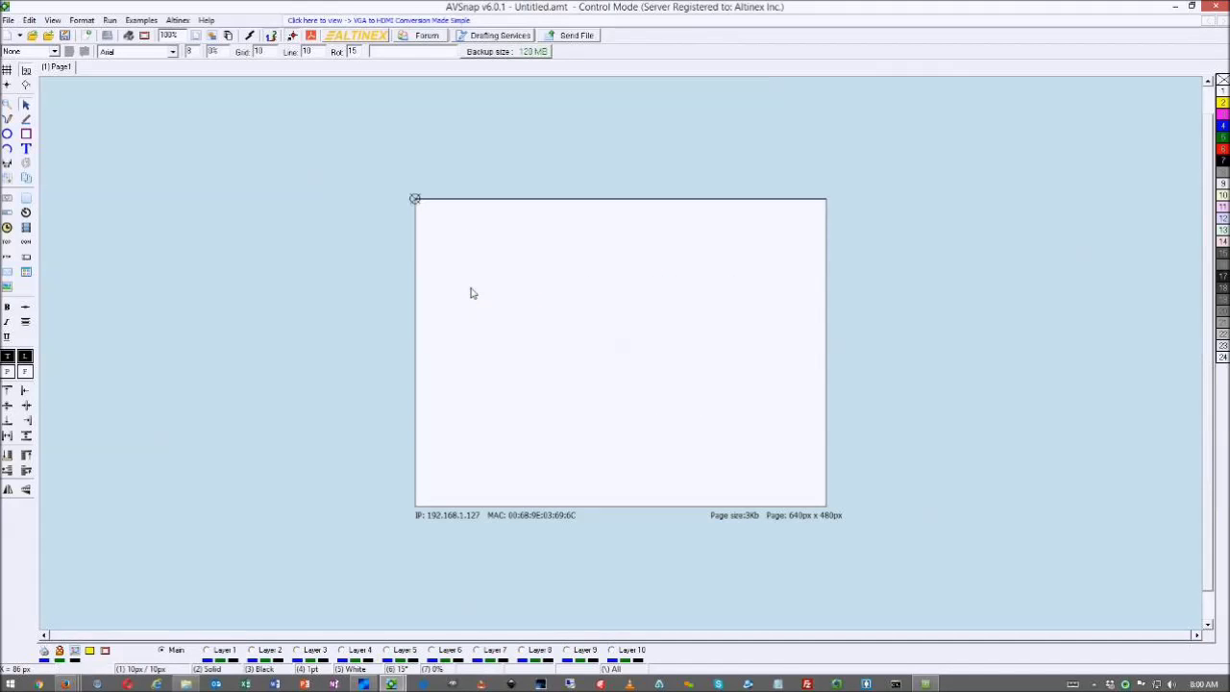
Change the page size to B (US Tabloid), 17 in x 11 in, in Page Setup.
double_click(472, 279)
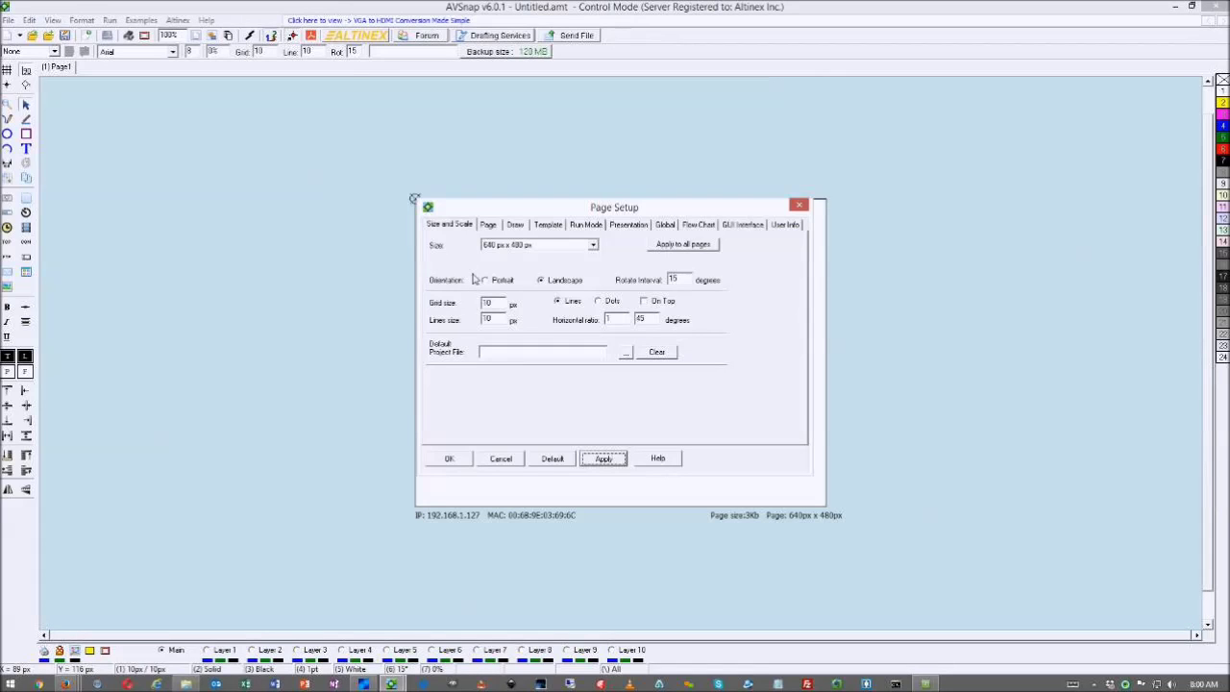
left_click(590, 246)
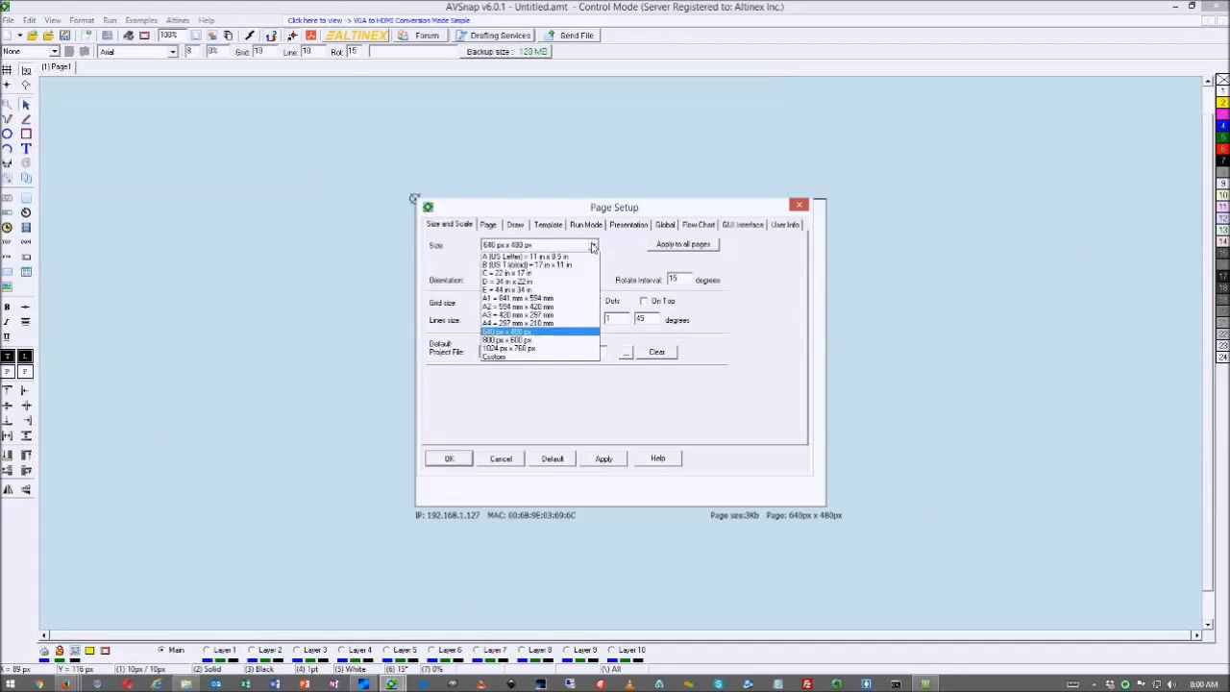
left_click(539, 265)
left_click(603, 458)
left_click(449, 458)
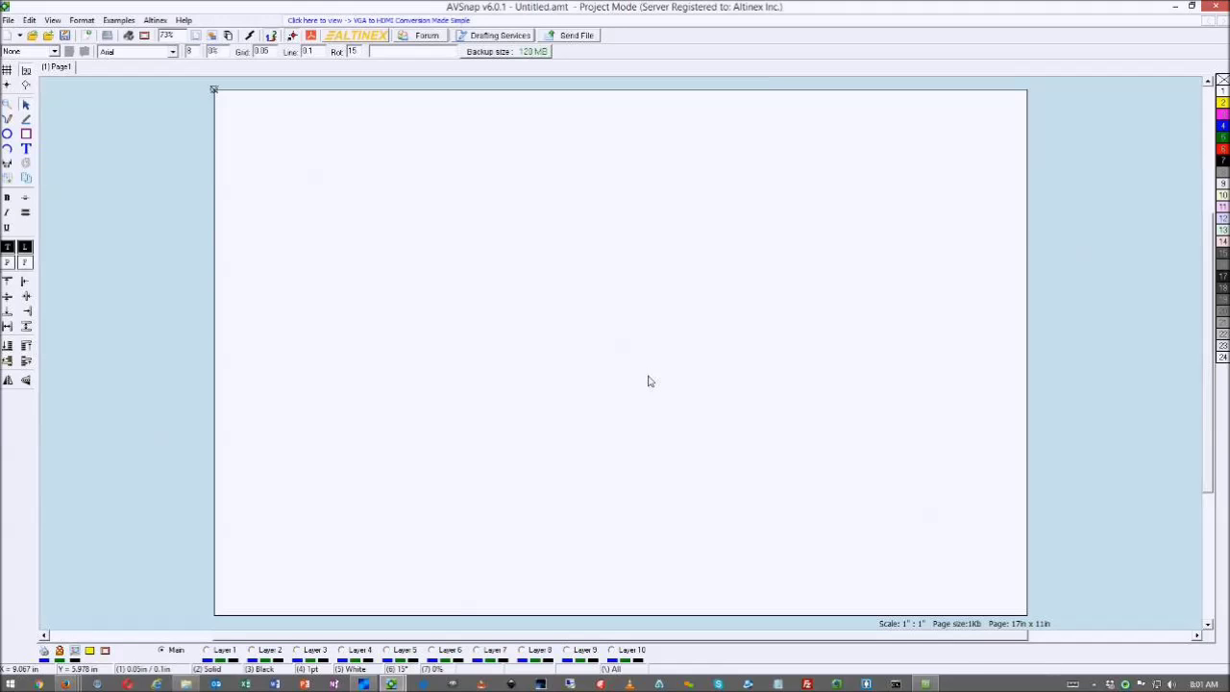
Draw a room rectangle on the left side of the page and enlarge it.
left_click(27, 140)
mouse_move(245, 311)
left_mouse_down()
mouse_move(316, 374)
mouse_move(406, 422)
left_mouse_up()
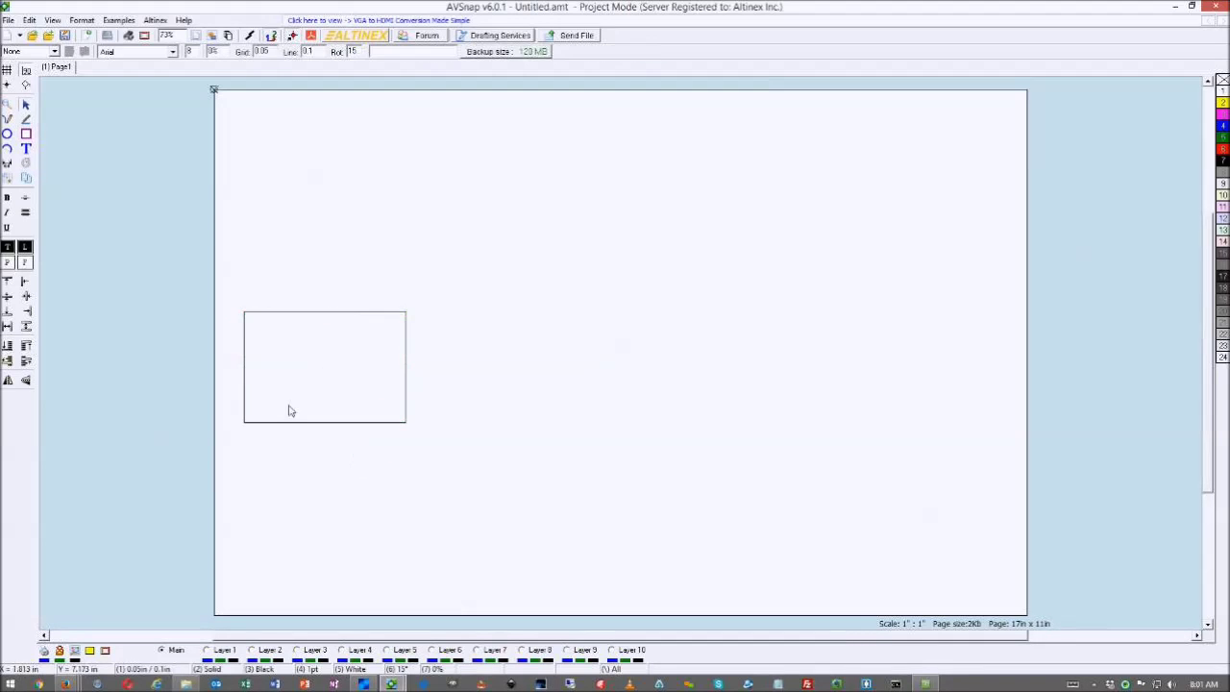
left_click_drag(351, 317, 334, 317)
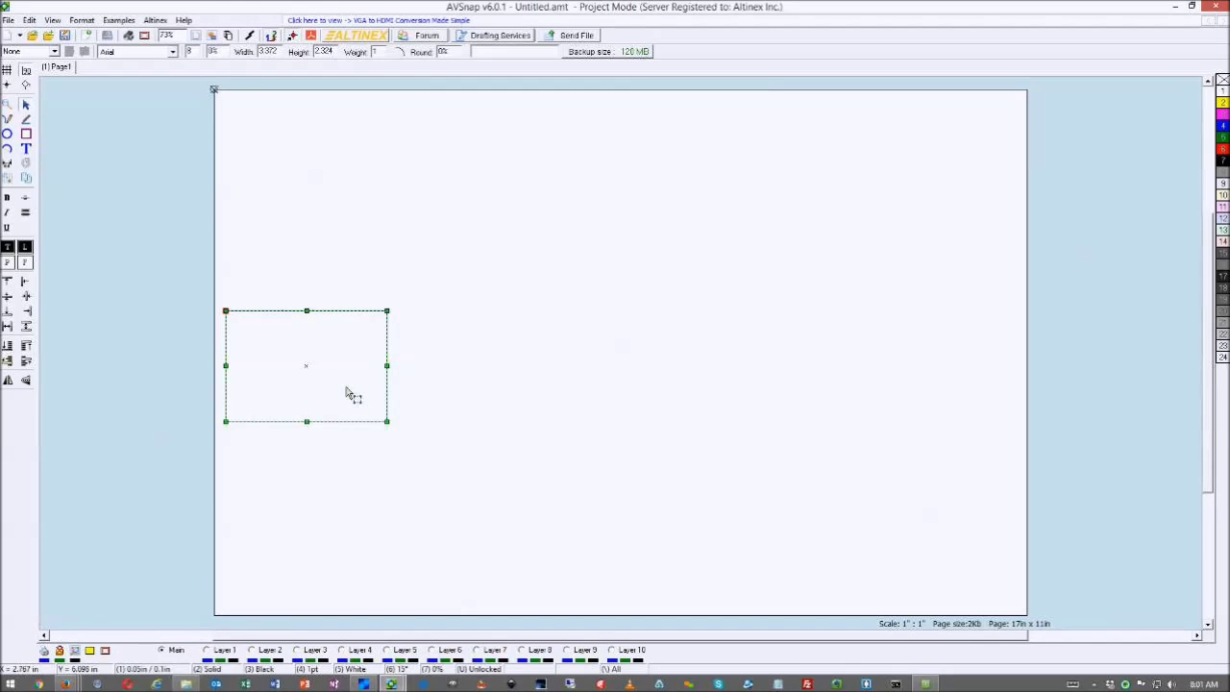
left_click_drag(387, 420, 435, 458)
left_click(392, 381)
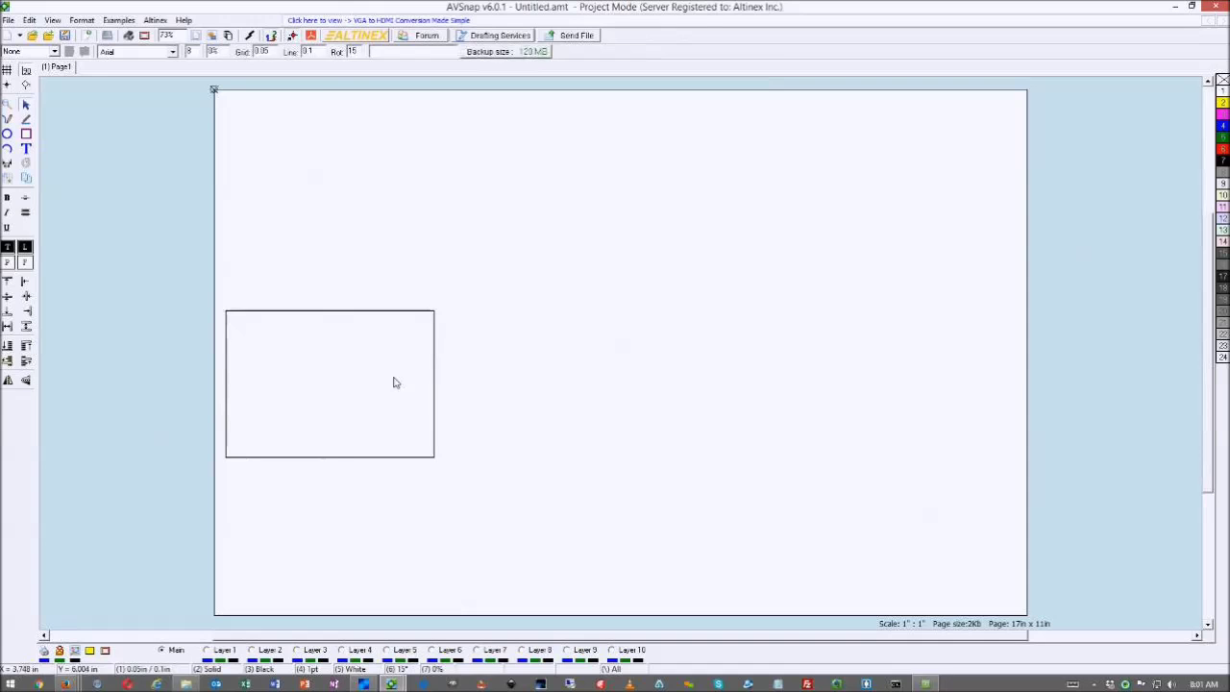
Copy it into a wide top room and a tall 1.881 x 8.866 in right room.
left_click_drag(368, 315, 601, 106)
left_click_drag(670, 248, 765, 276)
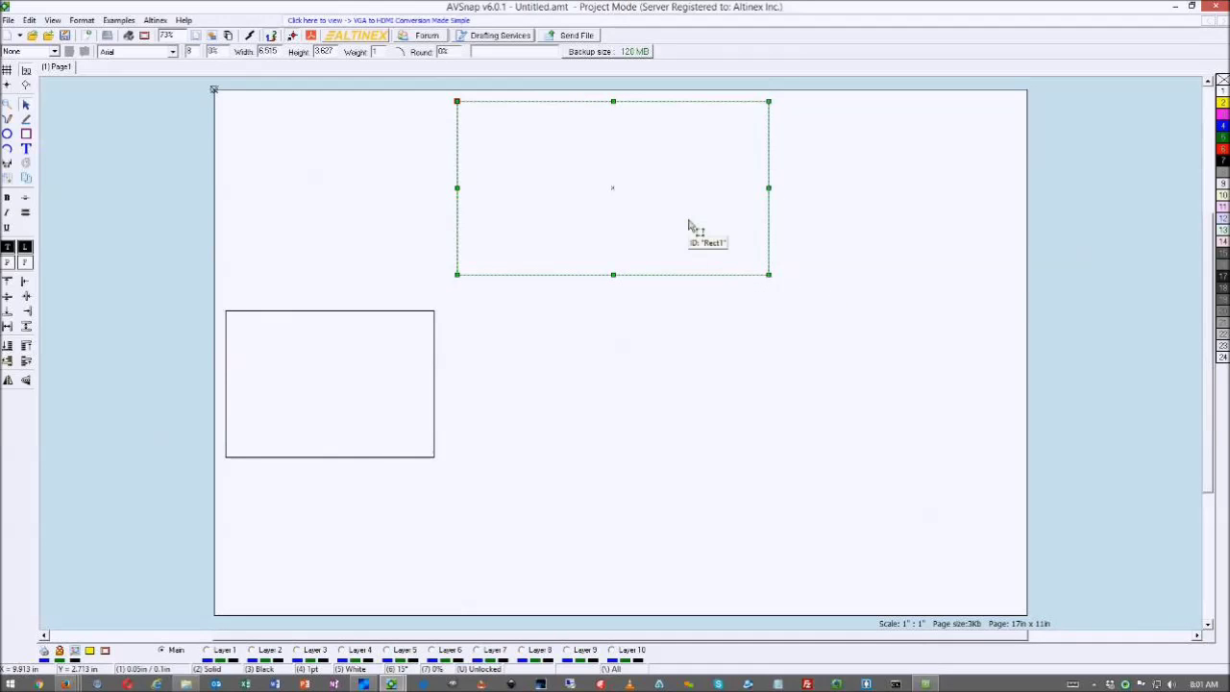
left_click_drag(653, 275, 890, 414)
left_click_drag(696, 408, 933, 596)
left_click_drag(932, 234, 916, 166)
left_click_drag(917, 226, 920, 204)
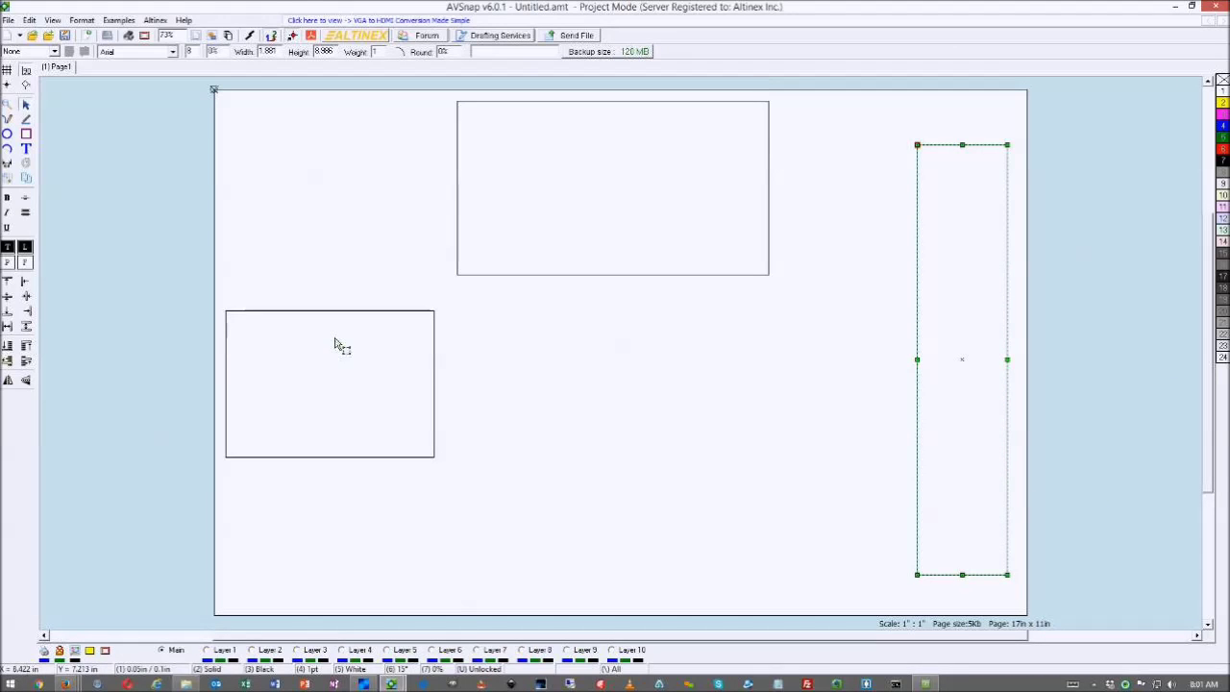
Draw a 3.922 x 1.907 in room rectangle along the bottom centre of the page.
left_click(26, 134)
mouse_move(617, 512)
left_mouse_down()
mouse_move(740, 595)
mouse_move(805, 605)
left_mouse_up()
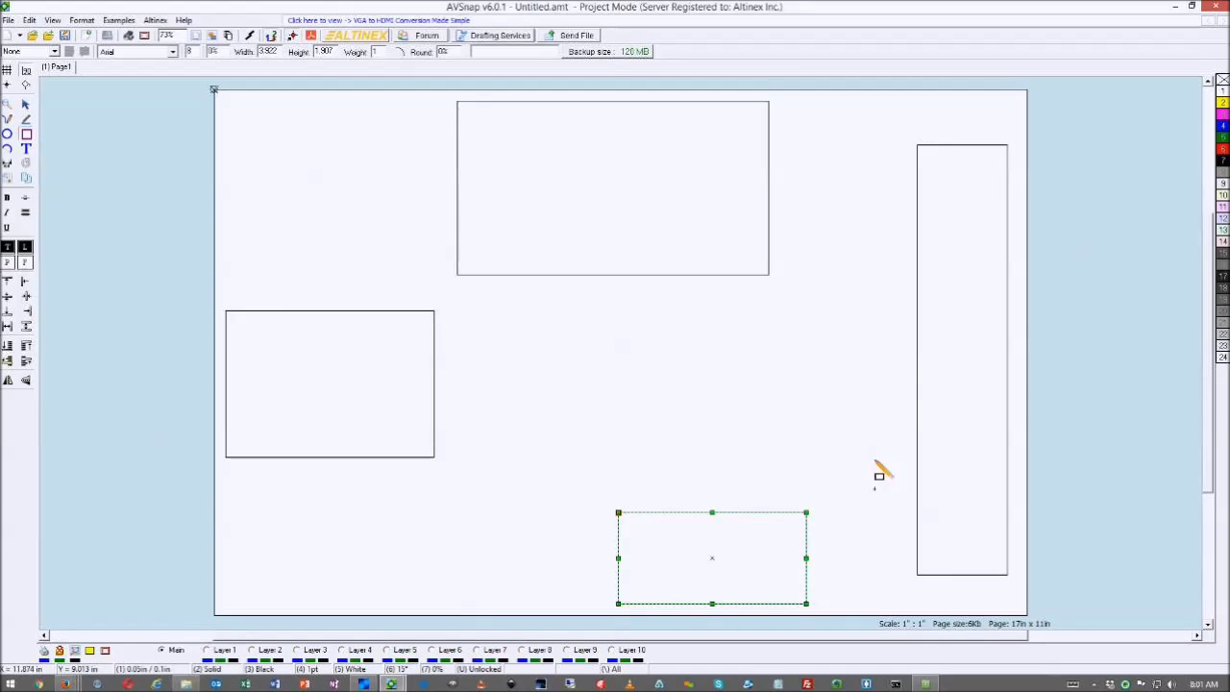
left_click(798, 438)
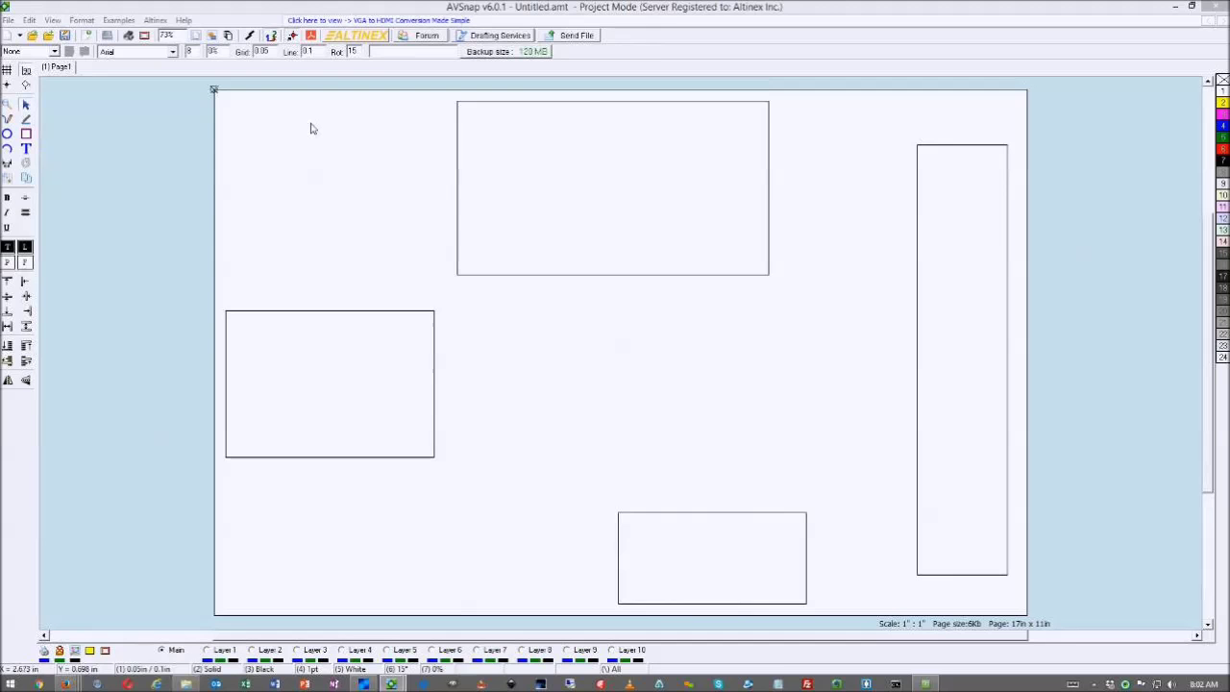
Draw an ellipse at the page's top left and label it 'Internet'.
left_click(6, 134)
left_click_drag(297, 109, 363, 164)
left_click(365, 192)
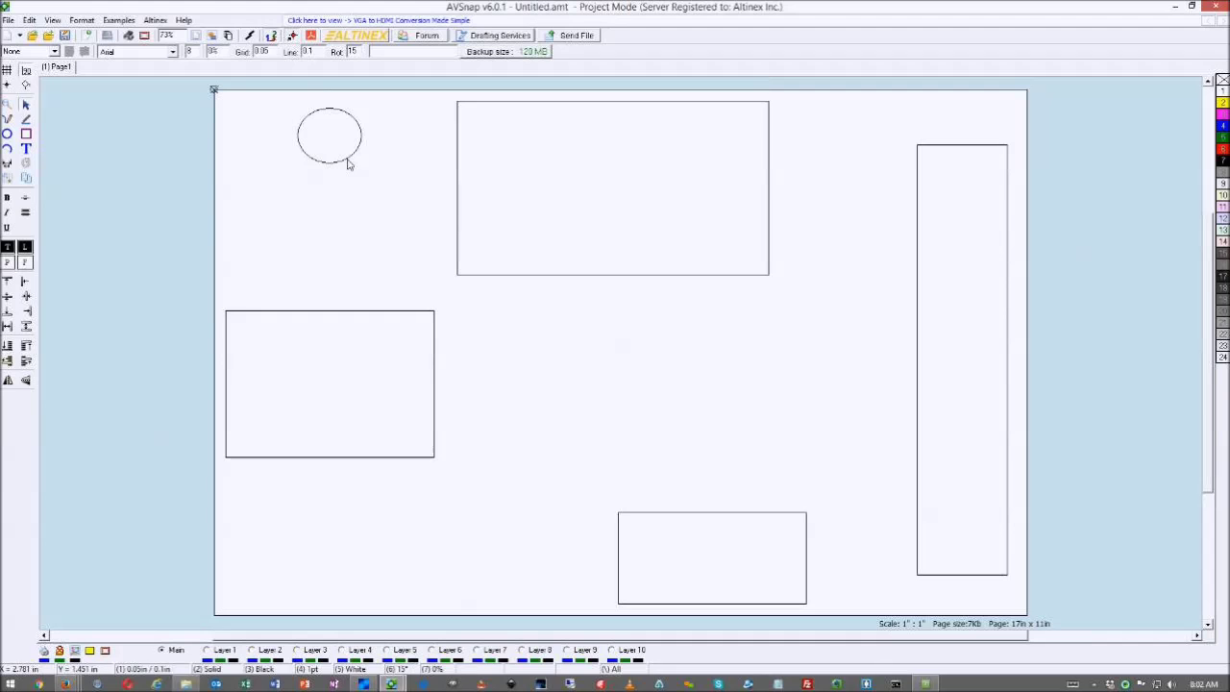
double_click(348, 163)
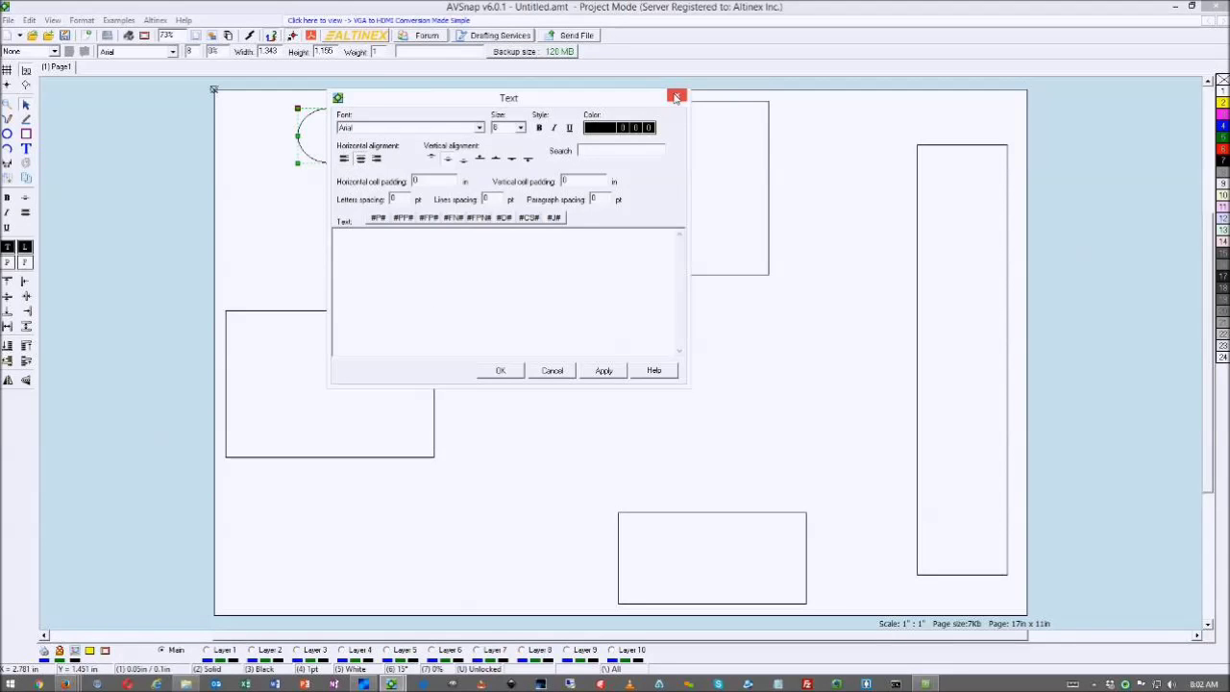
type("Internet")
left_click(501, 370)
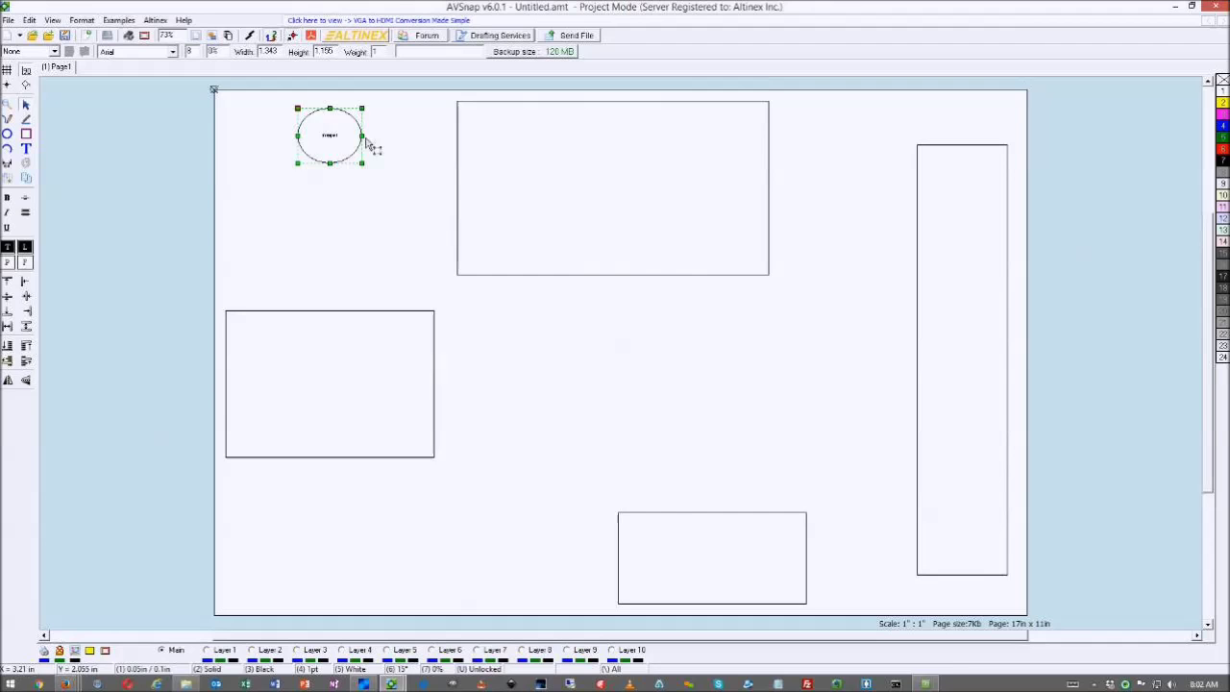
Turn the Internet ellipse into a cloud shape and nudge it slightly down.
scroll(204, 60, "up", 5)
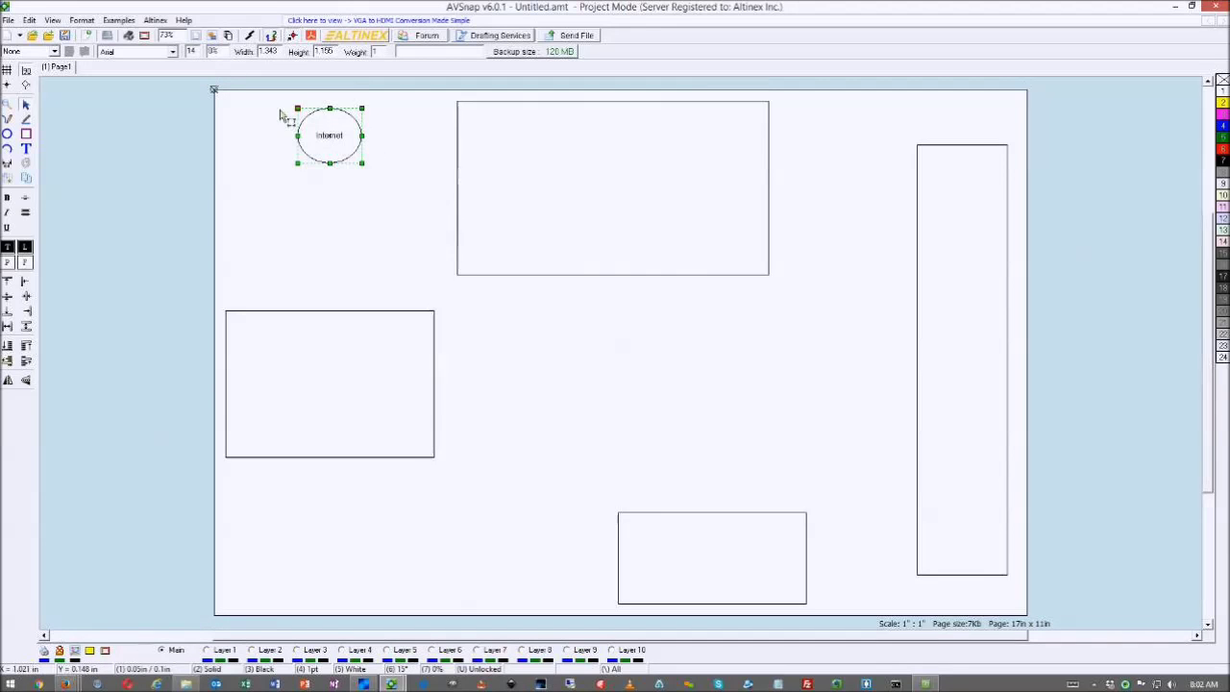
double_click(315, 145)
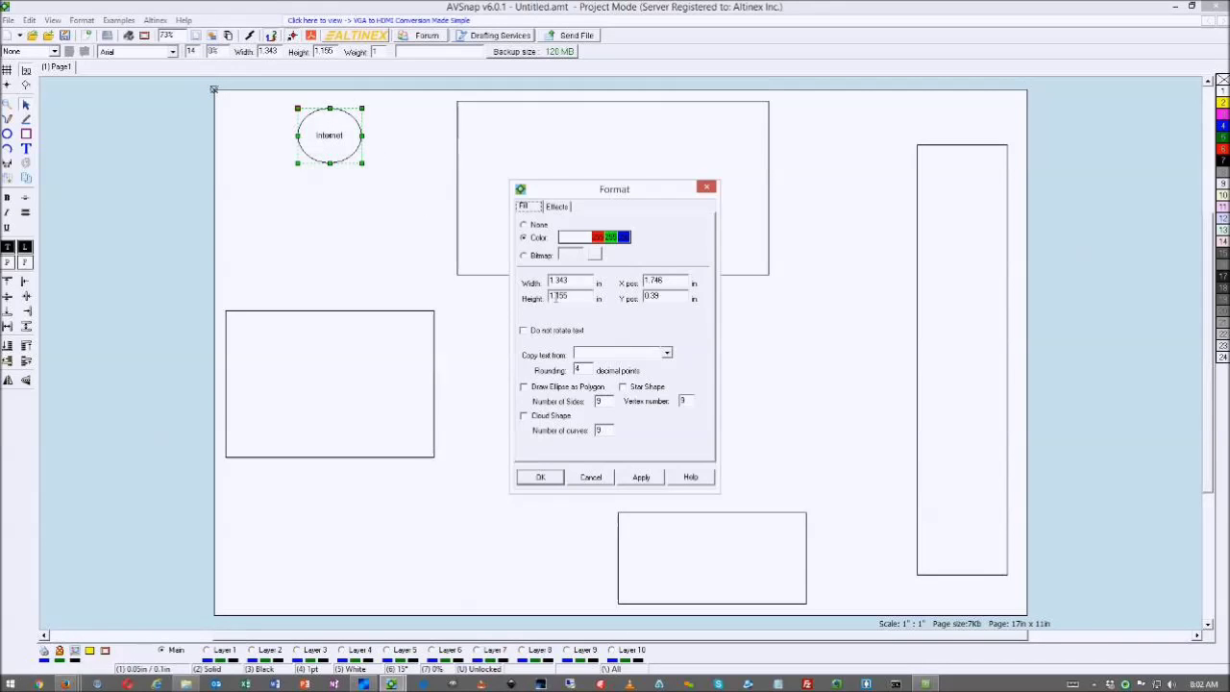
left_click(527, 421)
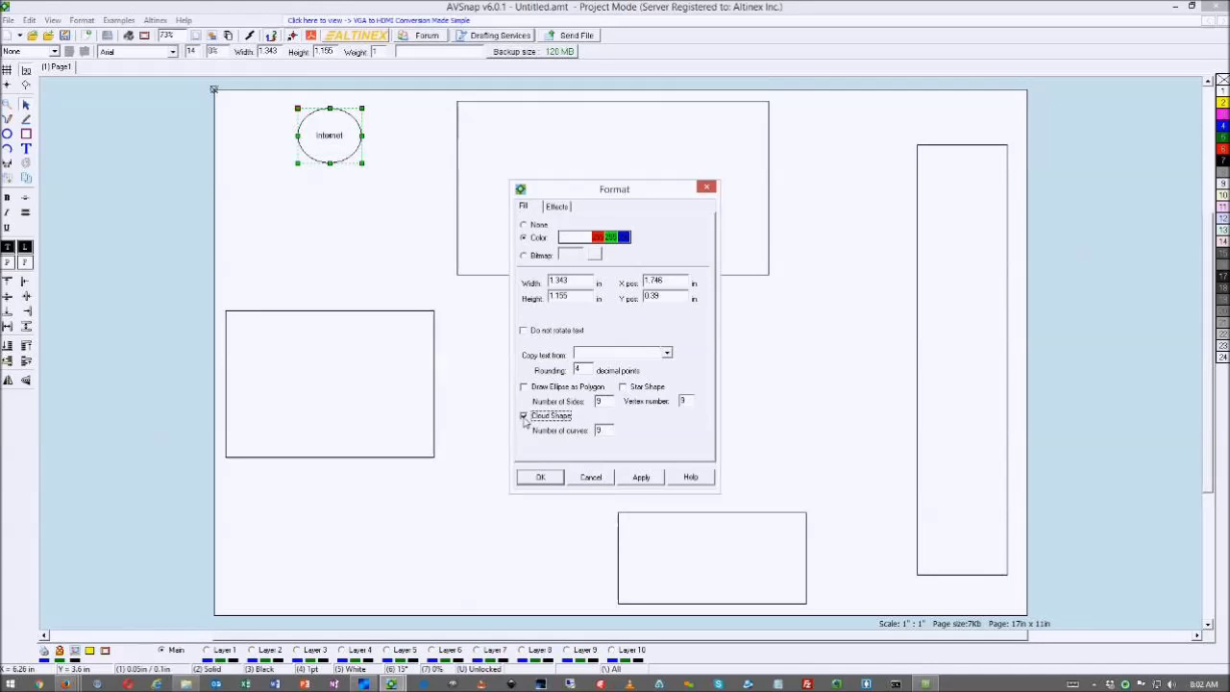
left_click(642, 478)
left_click(540, 478)
left_click(338, 182)
left_click(342, 165)
left_click_drag(342, 165, 341, 171)
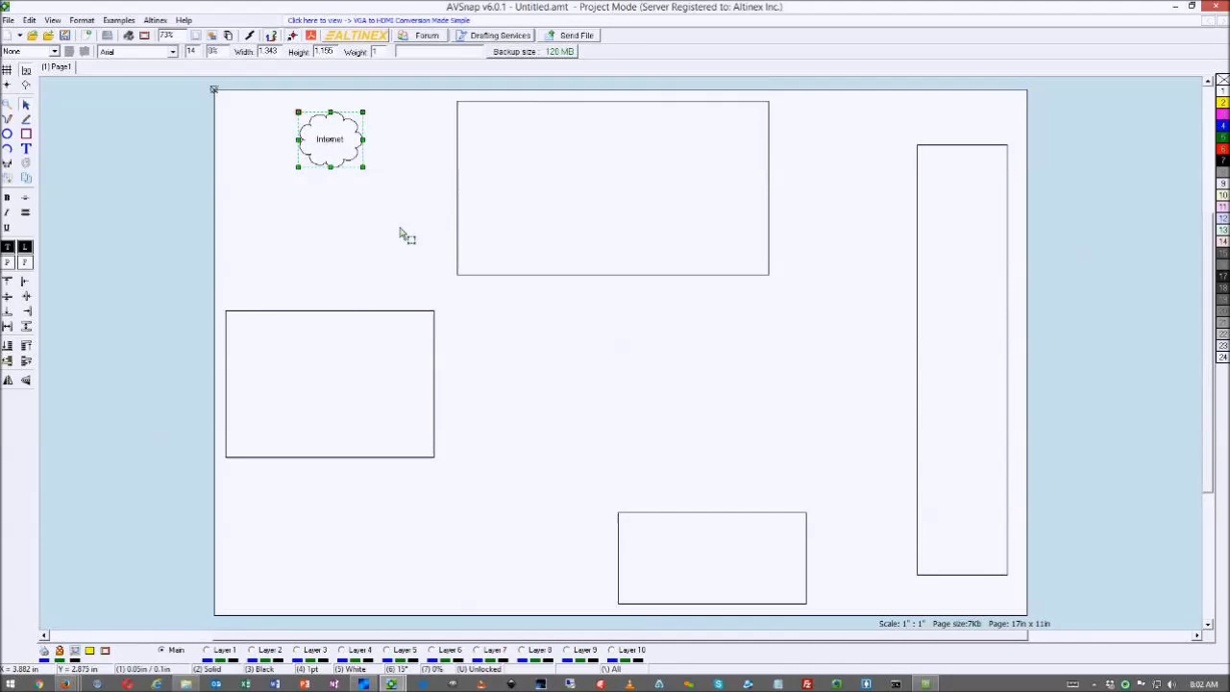
Draw a small rectangle in the top room's upper-left corner labelled 'Cable Box'.
left_click(26, 134)
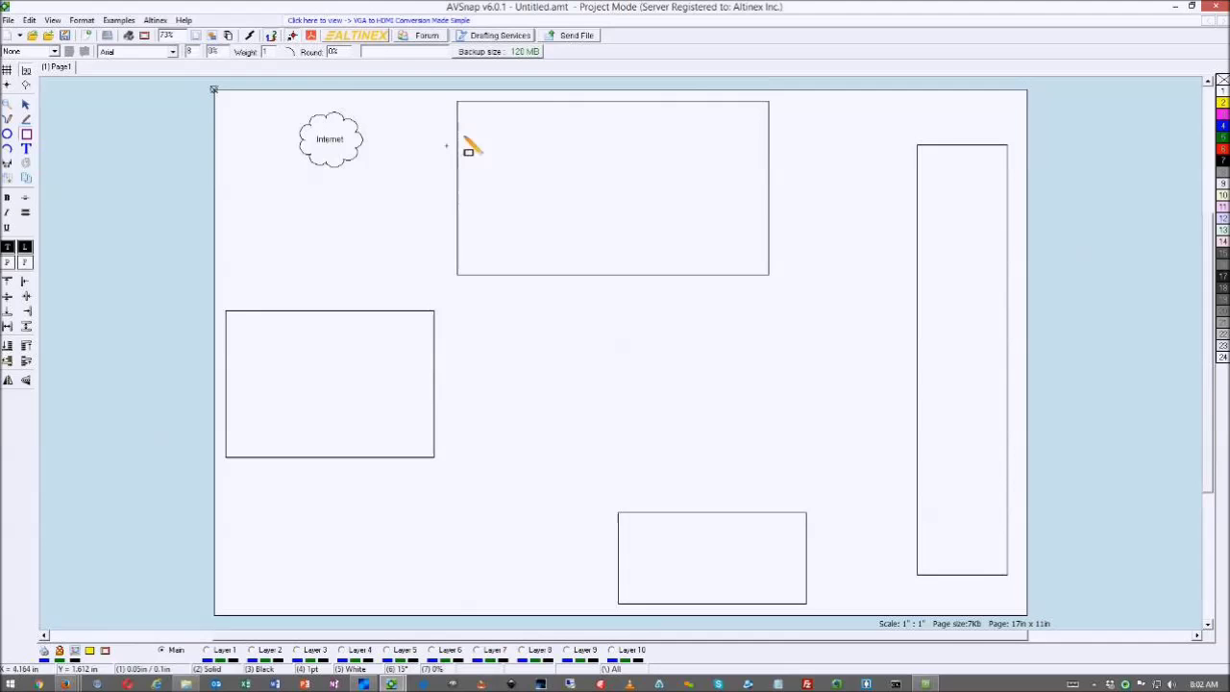
left_click_drag(466, 137, 520, 173)
double_click(513, 170)
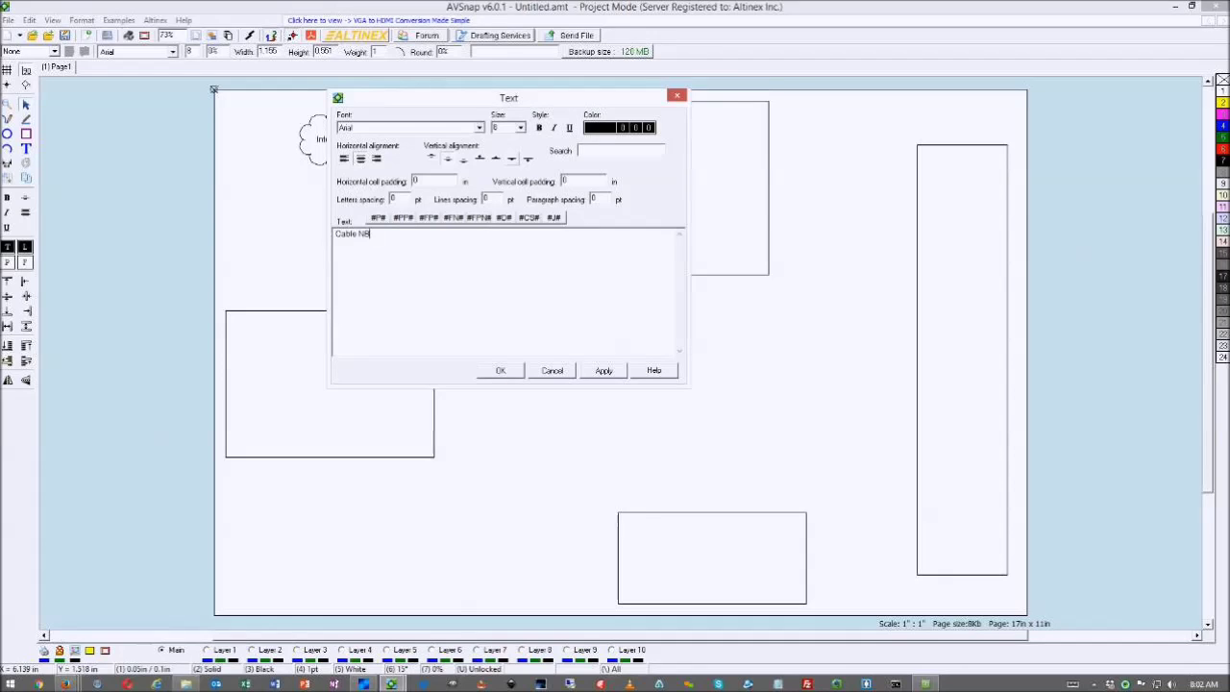
type("Cable Box")
left_click(499, 370)
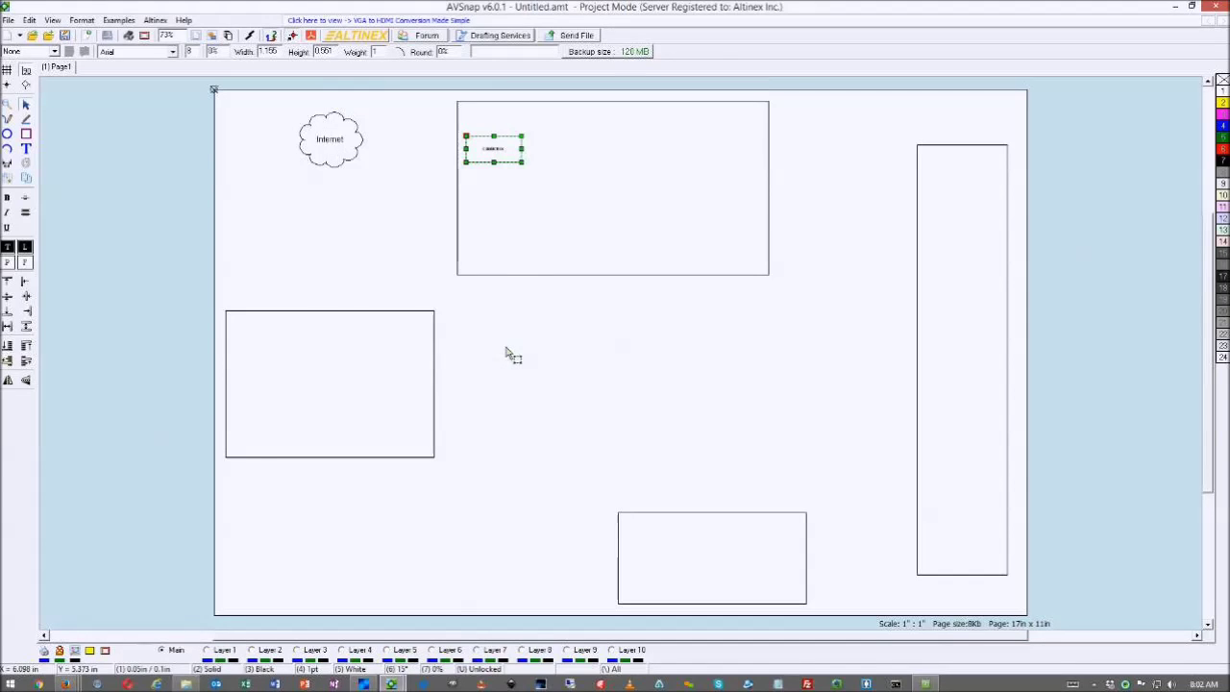
left_click(26, 118)
Draw a small circle below the cloud and label it 'Power'.
left_click_drag(374, 176, 398, 200)
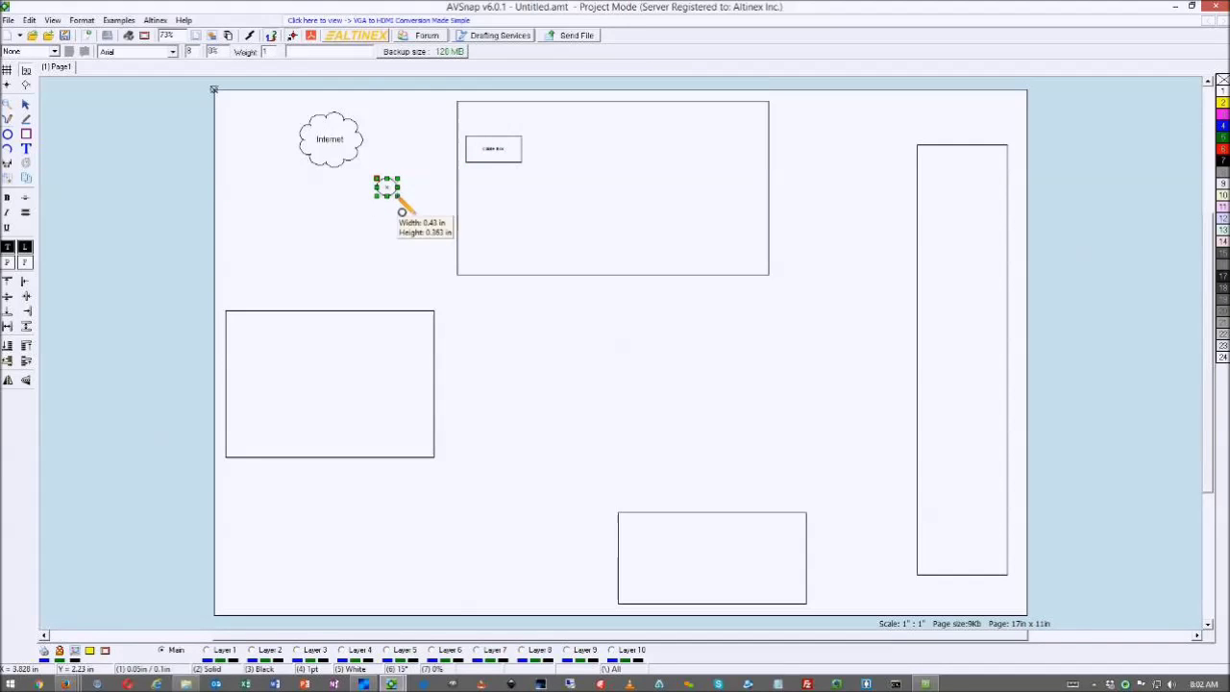
left_click(401, 208)
double_click(403, 197)
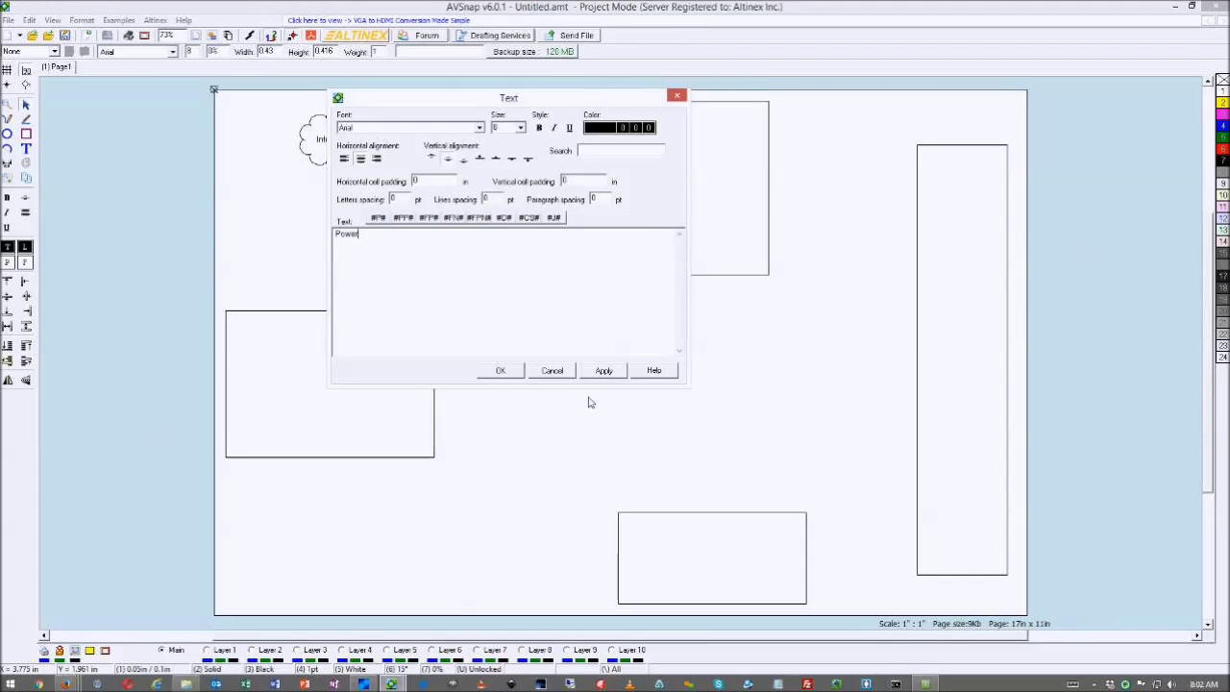
left_click(499, 369)
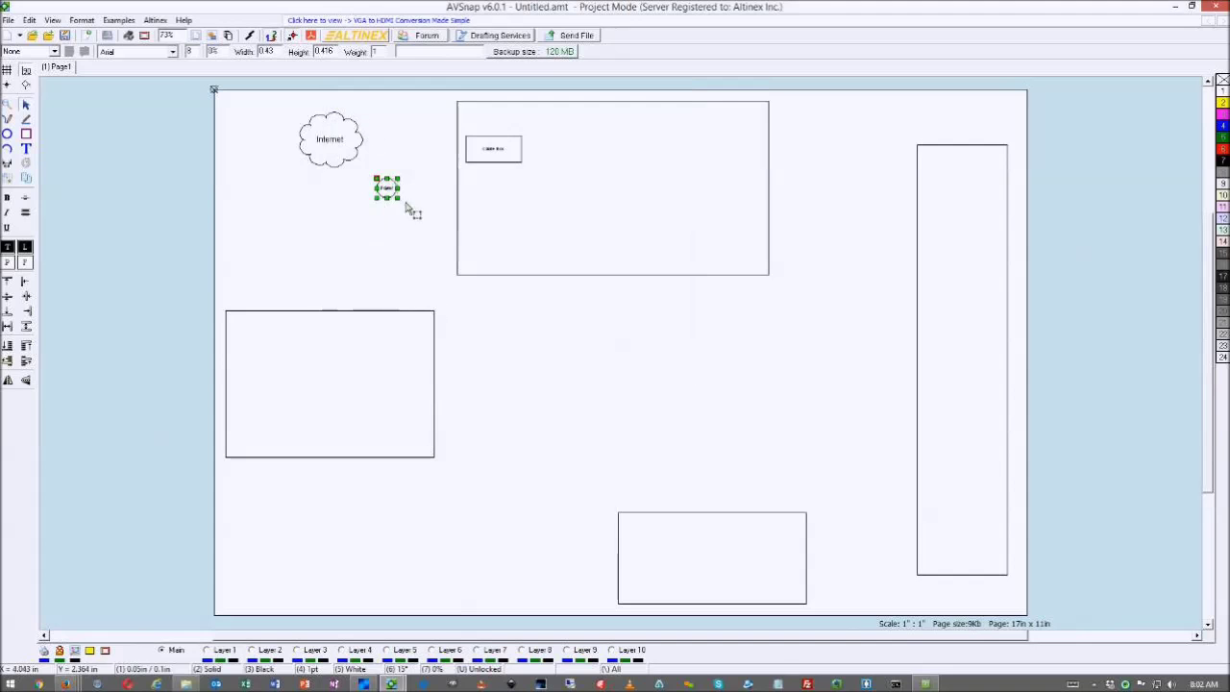
Shrink the Power circle, fill it yellow, and move it above the Cable Box.
left_click_drag(401, 201, 395, 198)
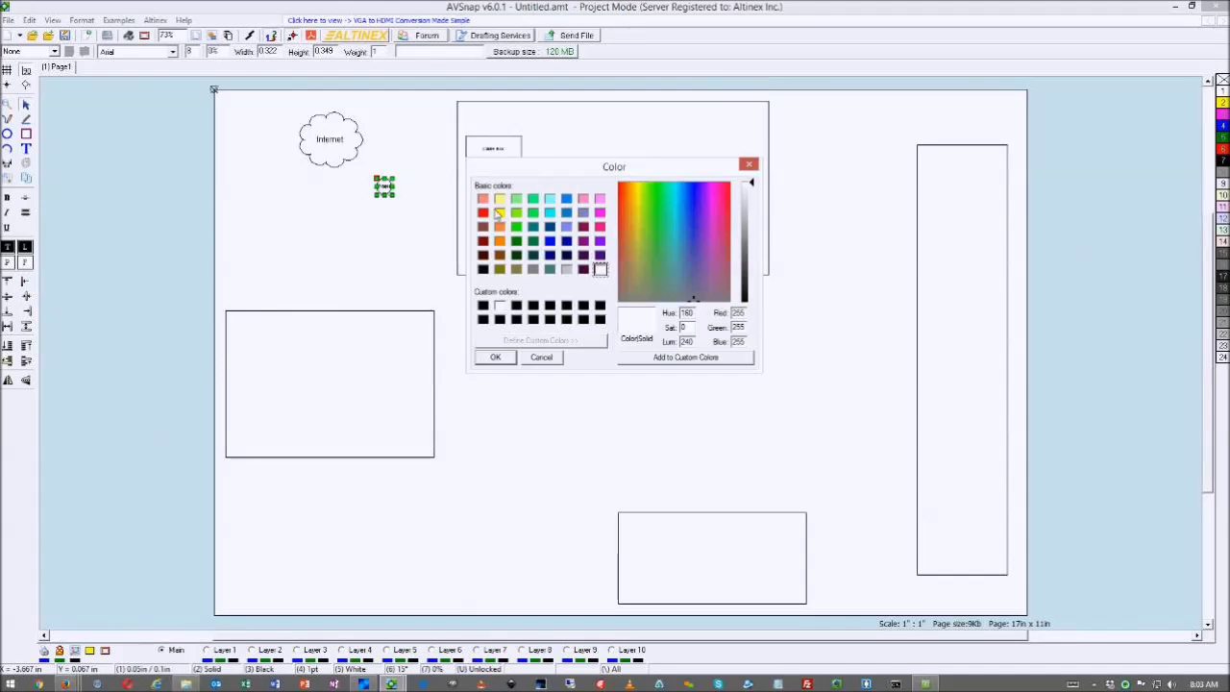
left_click(499, 212)
left_click(508, 360)
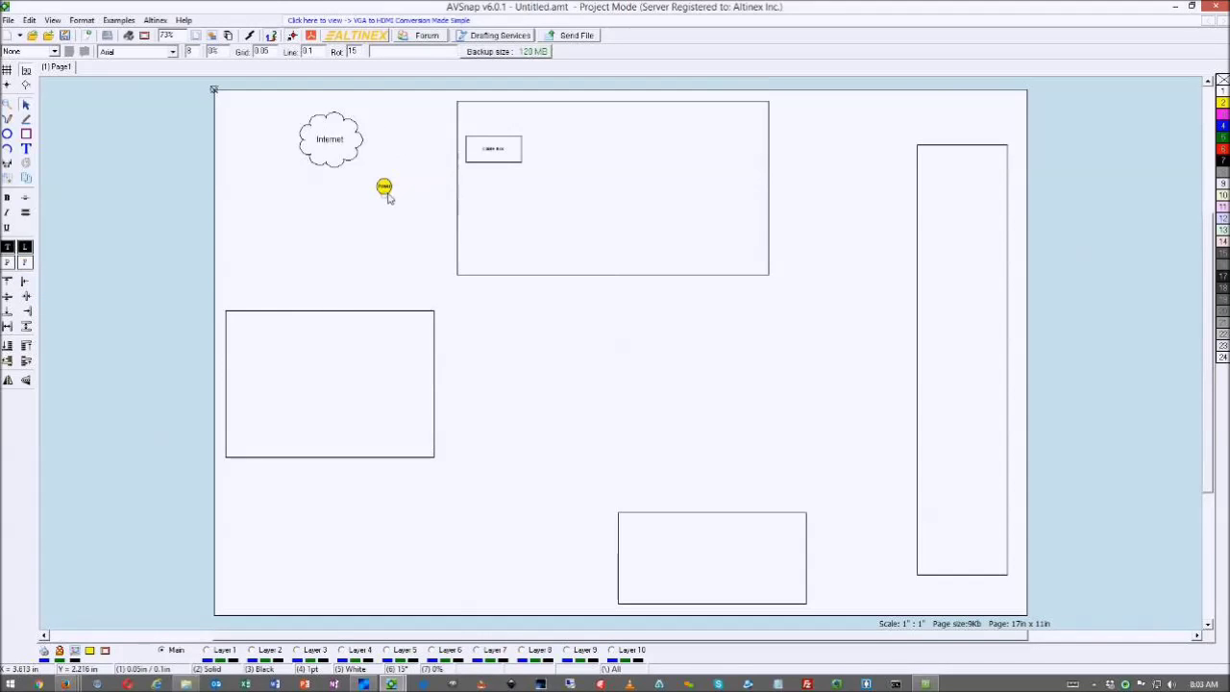
left_click_drag(384, 186, 486, 137)
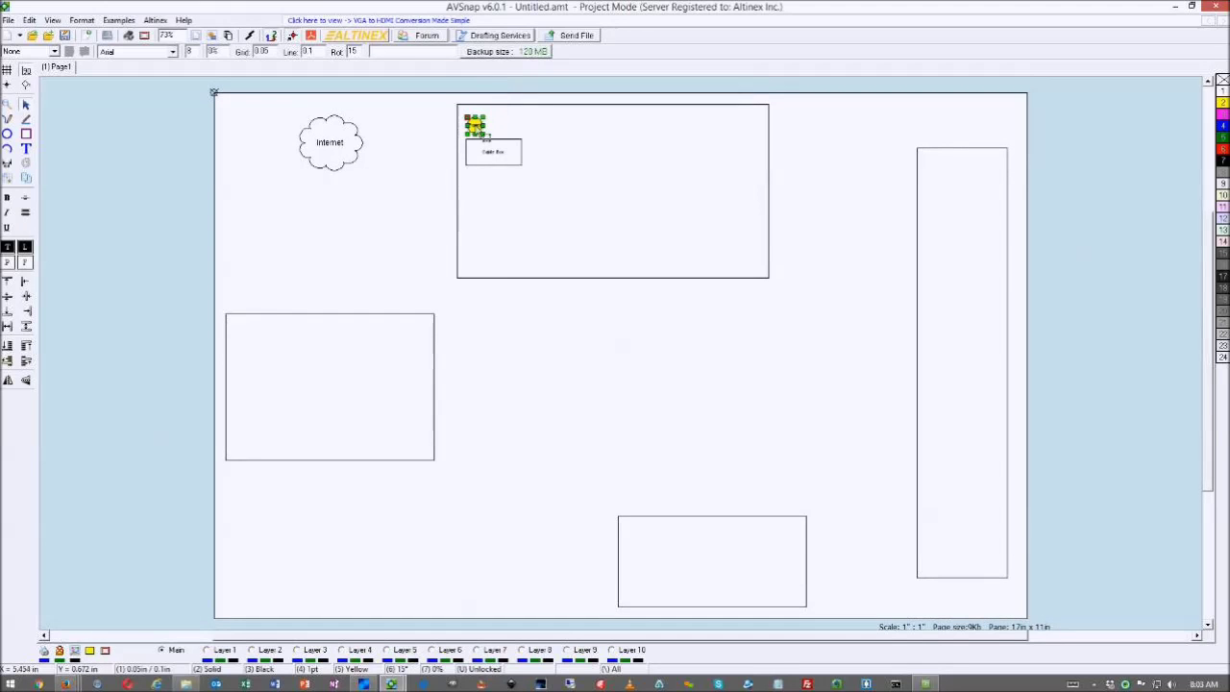